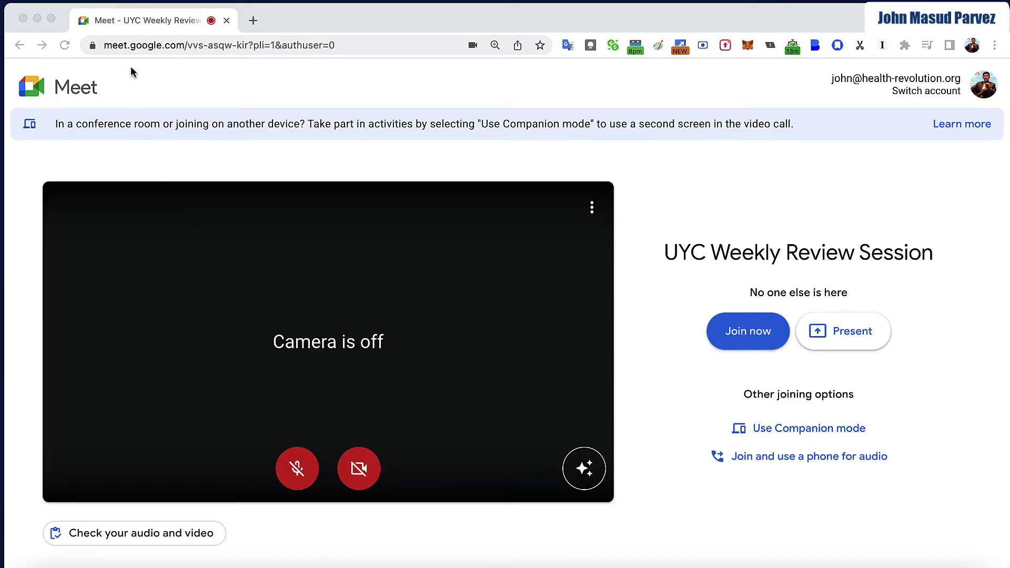
pyautogui.click(92, 46)
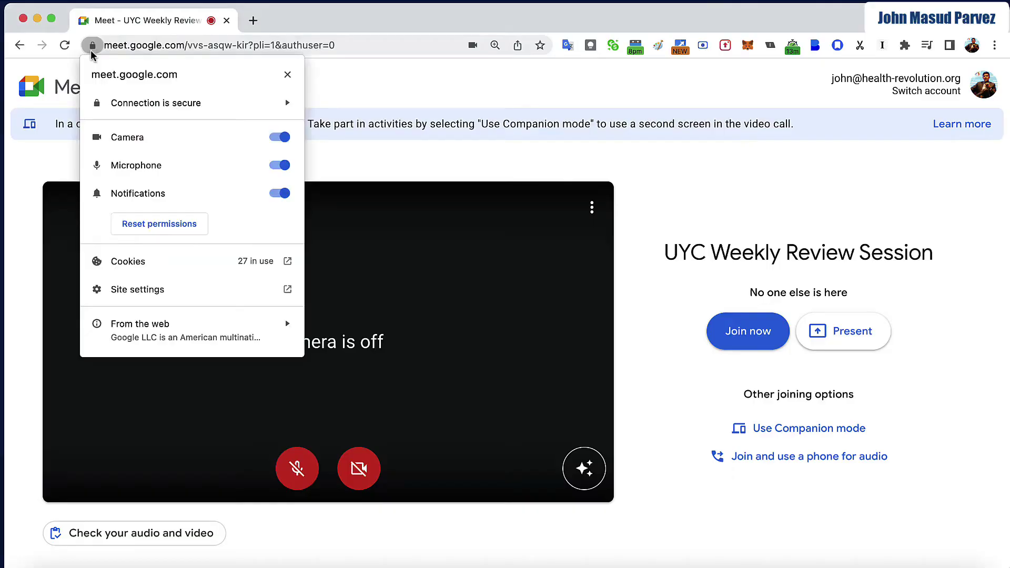
pyautogui.click(330, 175)
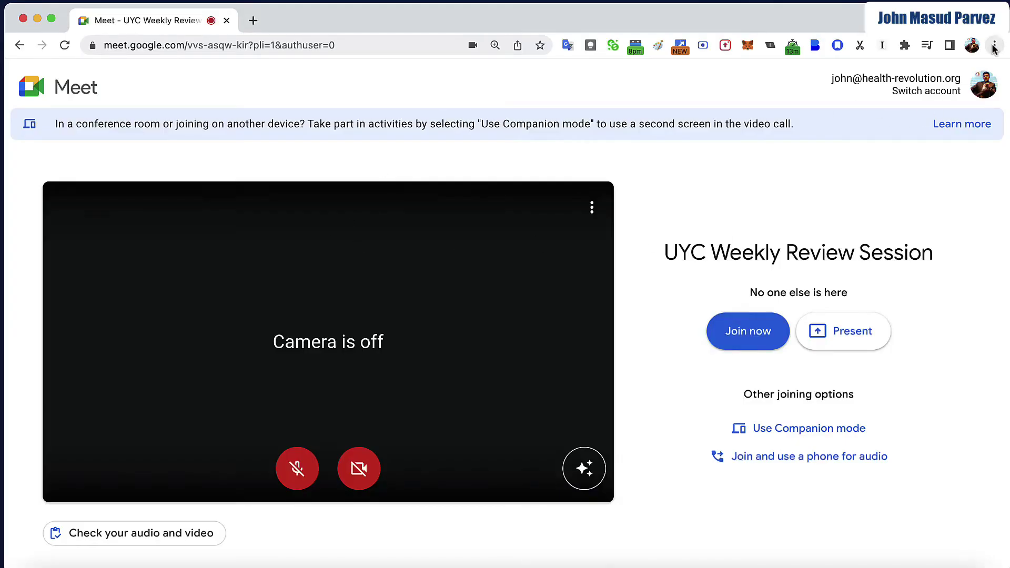
# - Search Chrome's settings for 'mic'
pyautogui.click(993, 46)
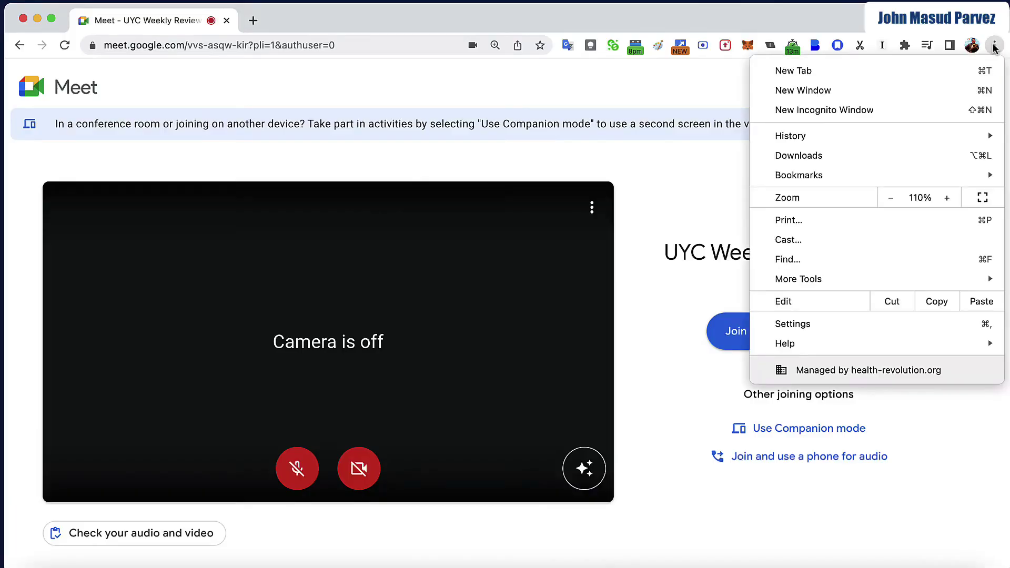
pyautogui.click(806, 332)
pyautogui.click(353, 86)
pyautogui.write('mic')
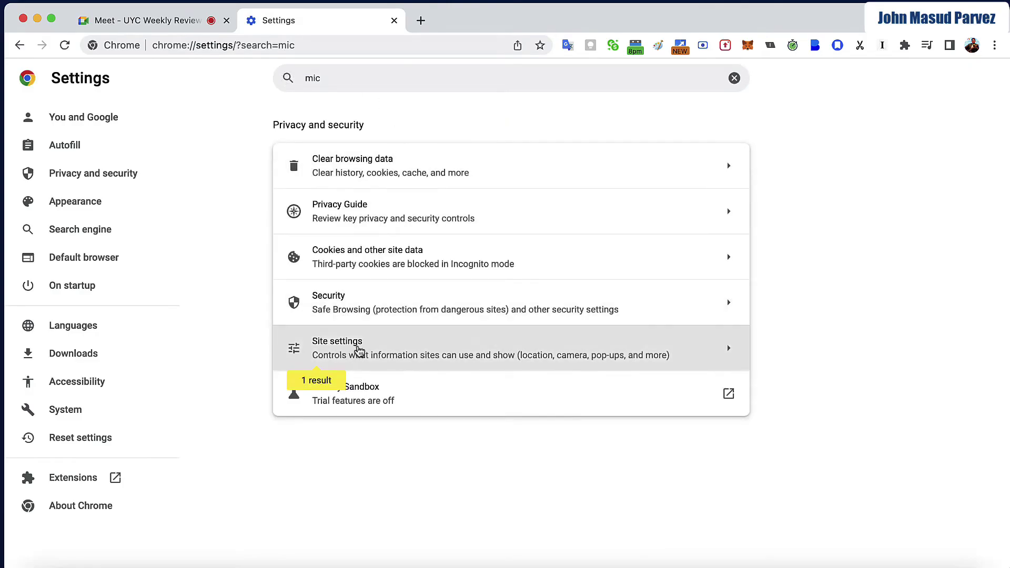
# - Open the Microphone site settings listing meet.google.com as allowed, then raise and mute system volume
pyautogui.click(356, 351)
pyautogui.scroll(-8, 367, 326)
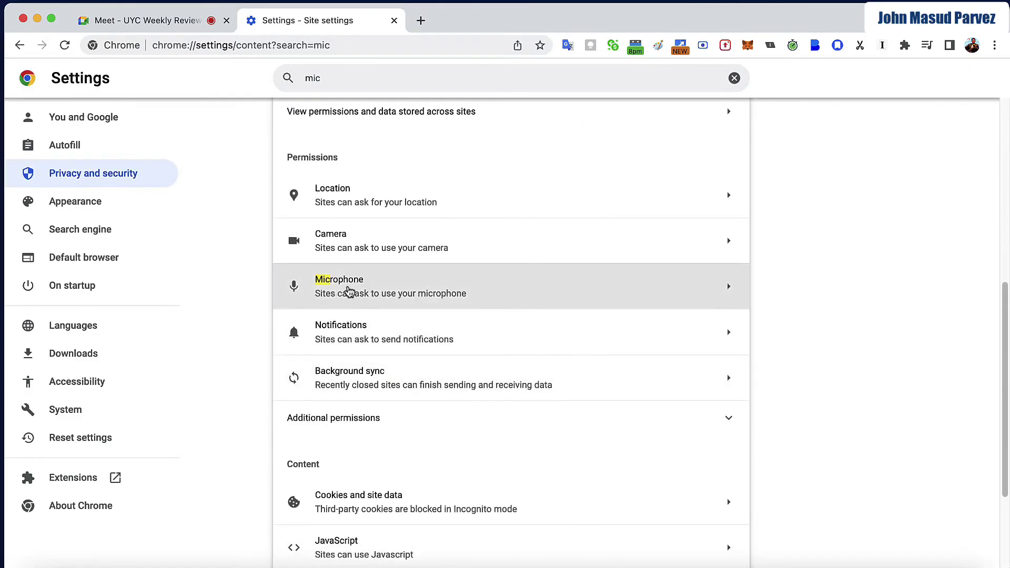
pyautogui.click(328, 292)
pyautogui.scroll(-5, 343, 283)
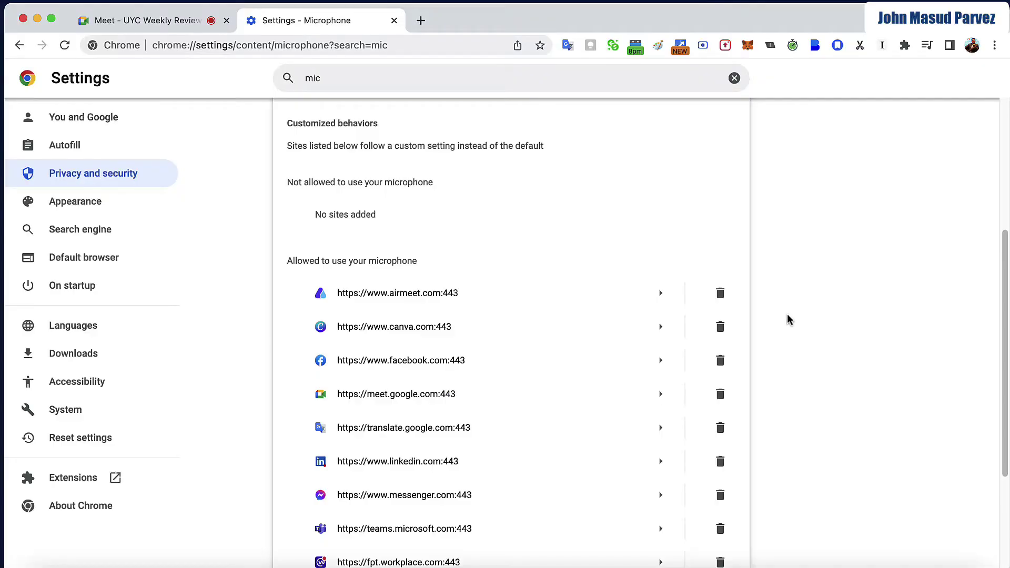
pyautogui.press('XF86AudioRaiseVolume')
pyautogui.press('XF86AudioMute')
pyautogui.press('XF86AudioMute')
# - Open youtube.com in a new tab and start the channel-name tips video
pyautogui.click(421, 21)
pyautogui.write('you')
pyautogui.press('Return')
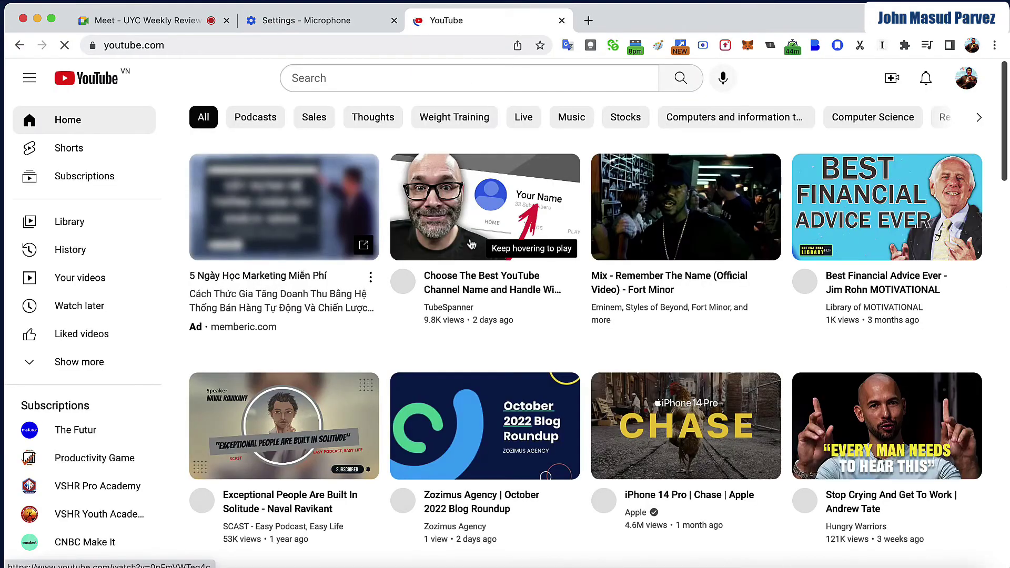
pyautogui.click(461, 288)
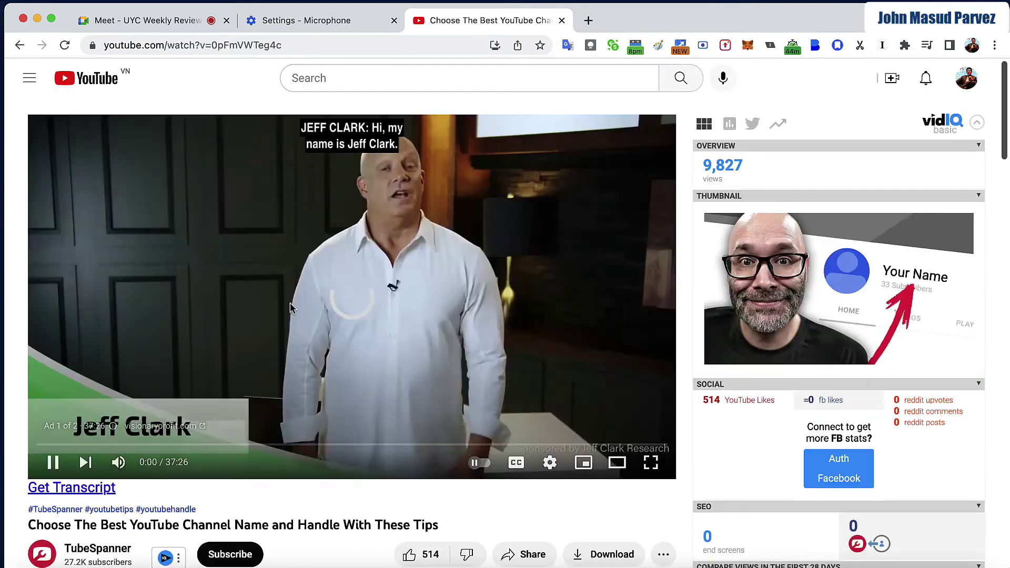
# - Pause the ad, mute then unmute the video player, and return to the Meet tab
pyautogui.click(290, 302)
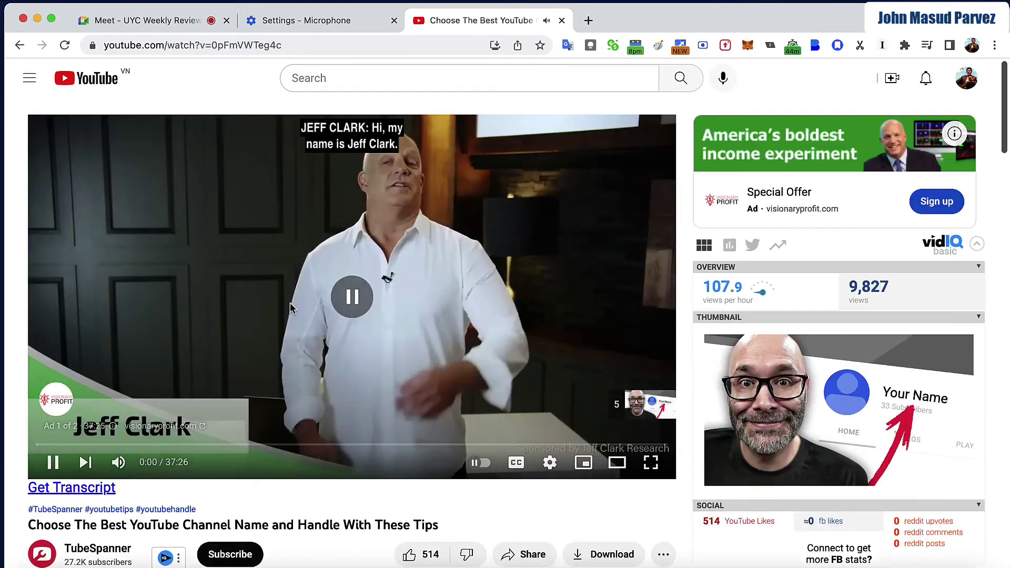
pyautogui.scroll(-5, 158, 368)
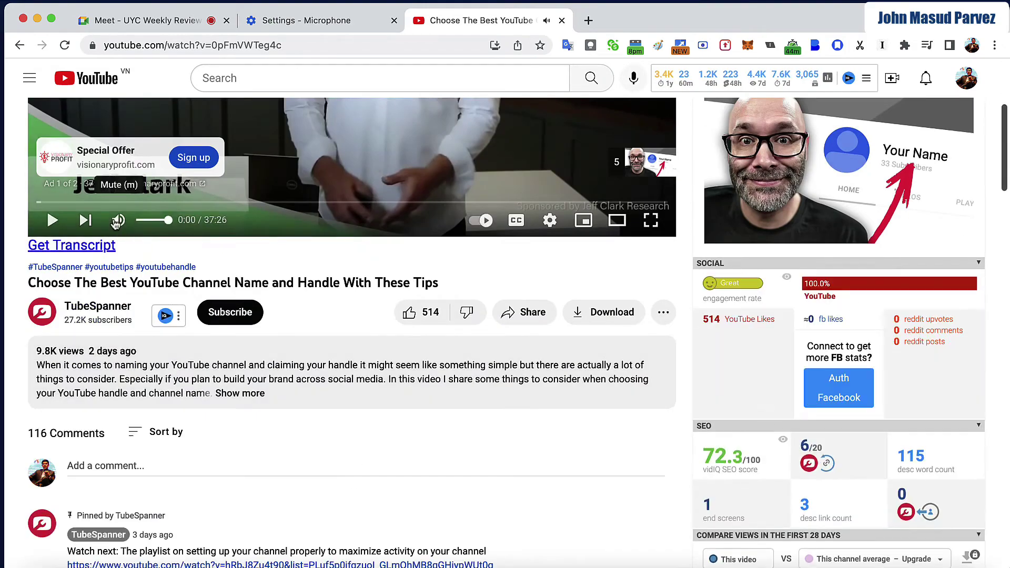
pyautogui.moveTo(168, 220); pyautogui.dragTo(140, 225)
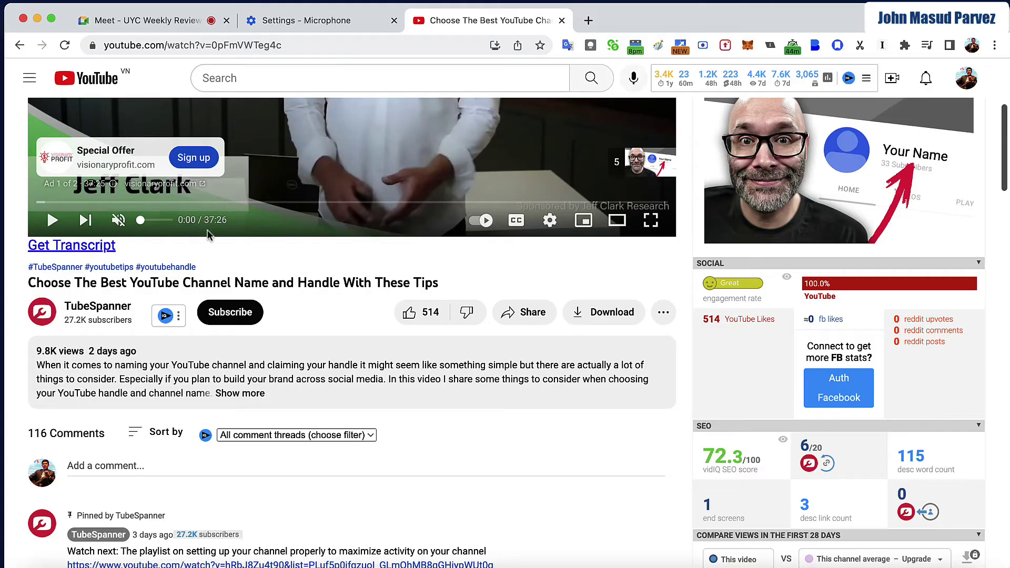
pyautogui.click(119, 220)
pyautogui.scroll(3, 166, 279)
pyautogui.scroll(3, 167, 278)
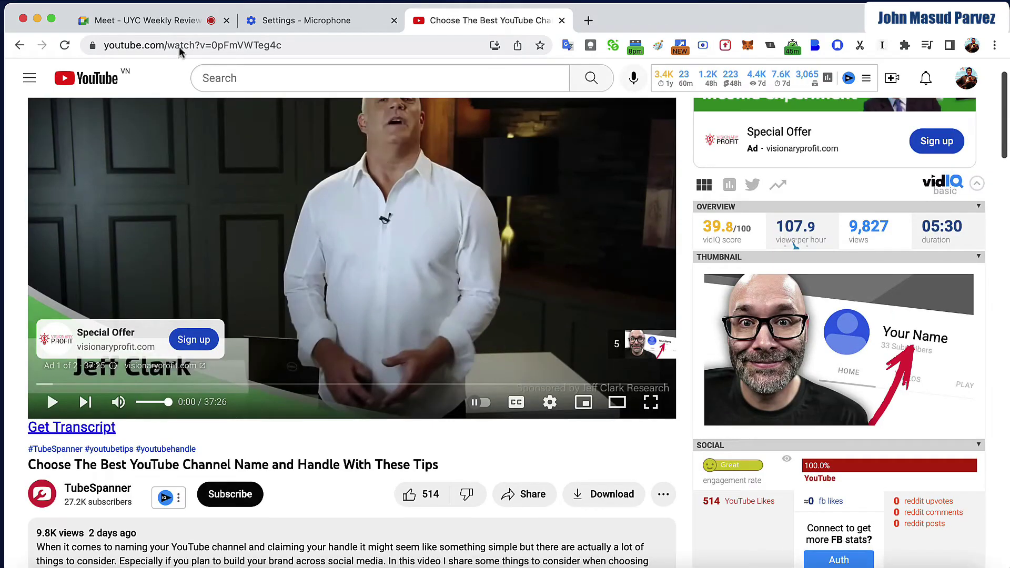
pyautogui.click(162, 21)
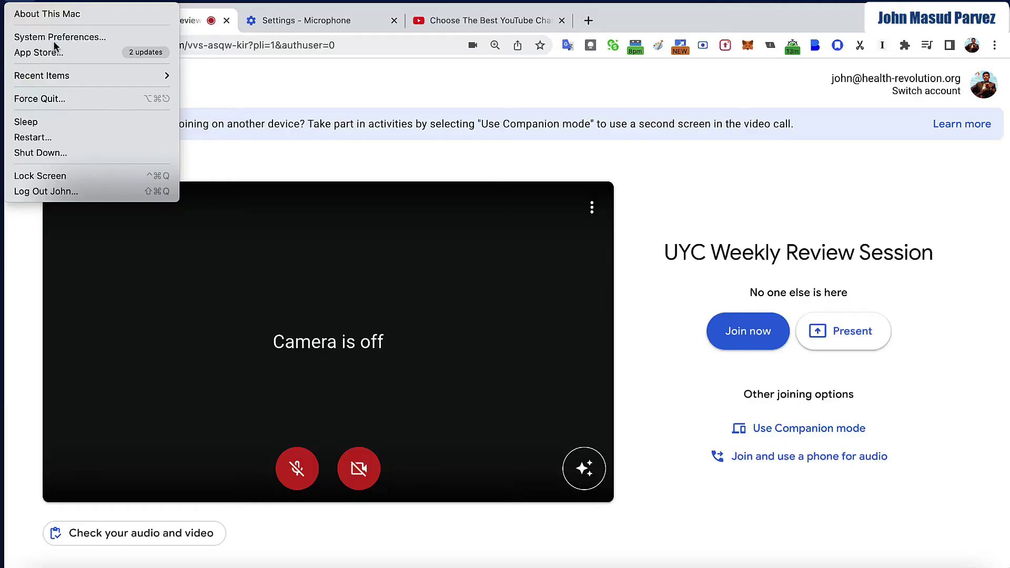
# - Search macOS System Preferences for 'mic' and open the Sound input settings
pyautogui.click(54, 41)
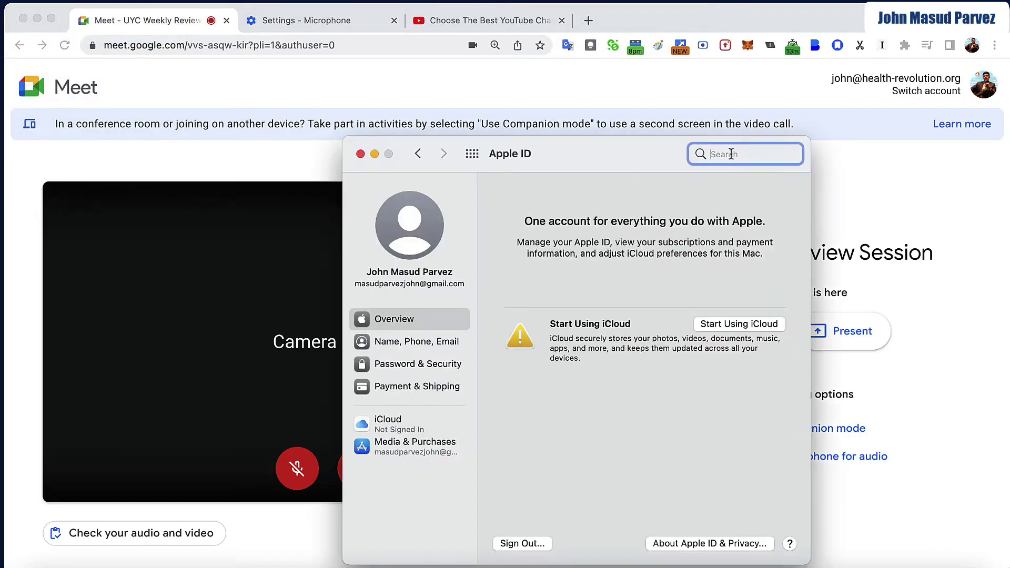
pyautogui.write('mic')
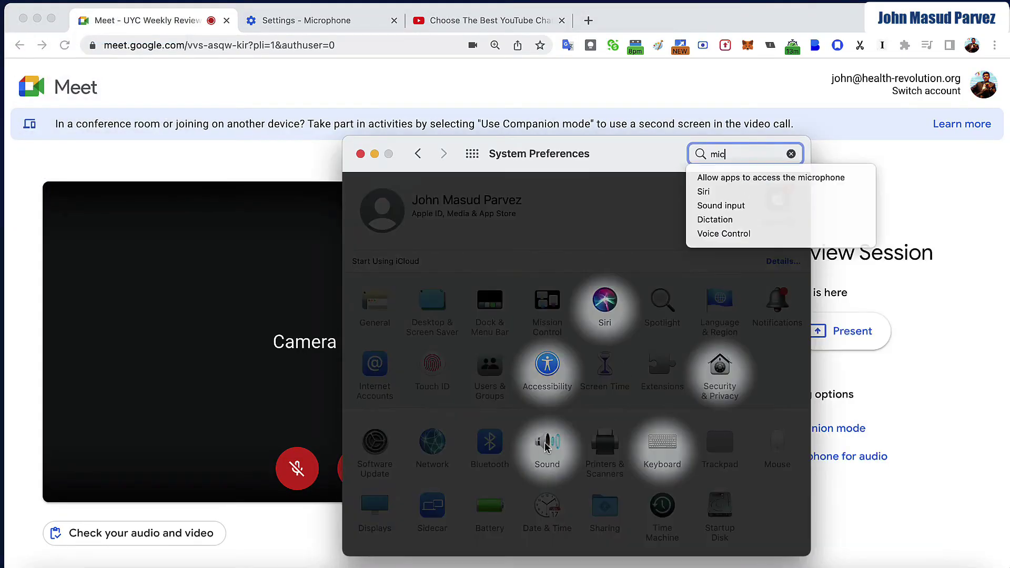
pyautogui.click(542, 441)
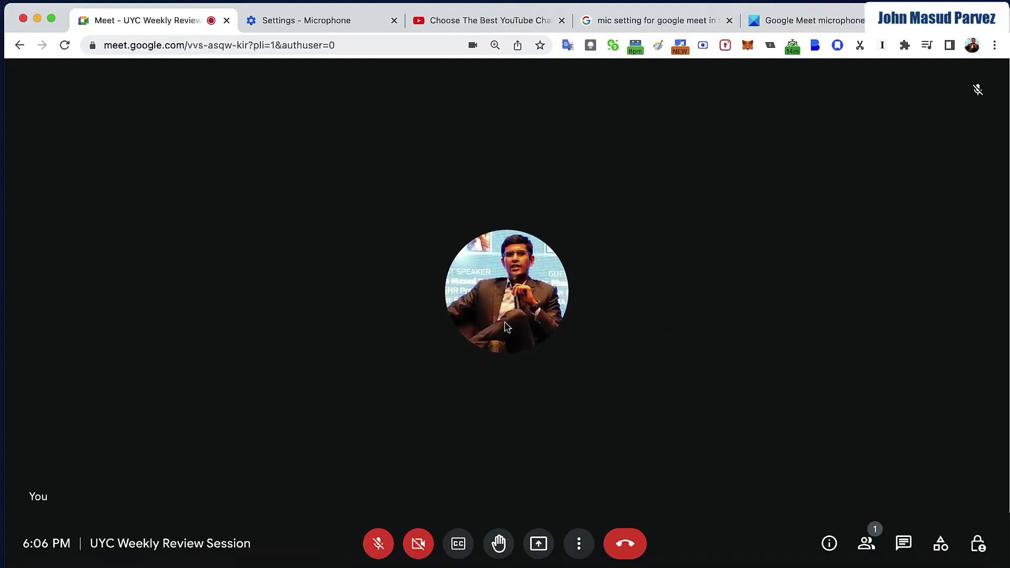
# - Review Meet's site permissions summary, then open the call's Audio settings
pyautogui.click(93, 46)
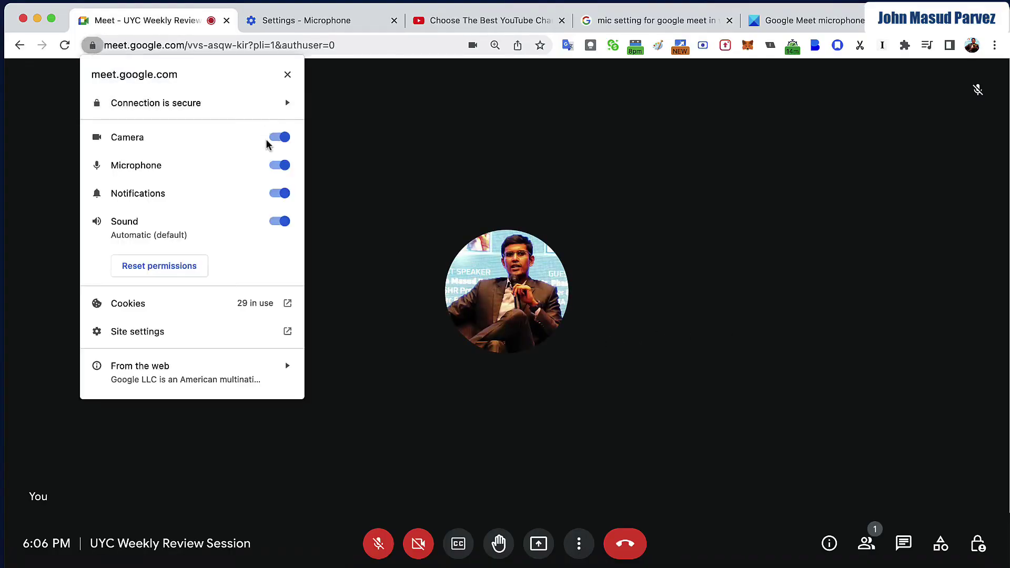
pyautogui.click(384, 335)
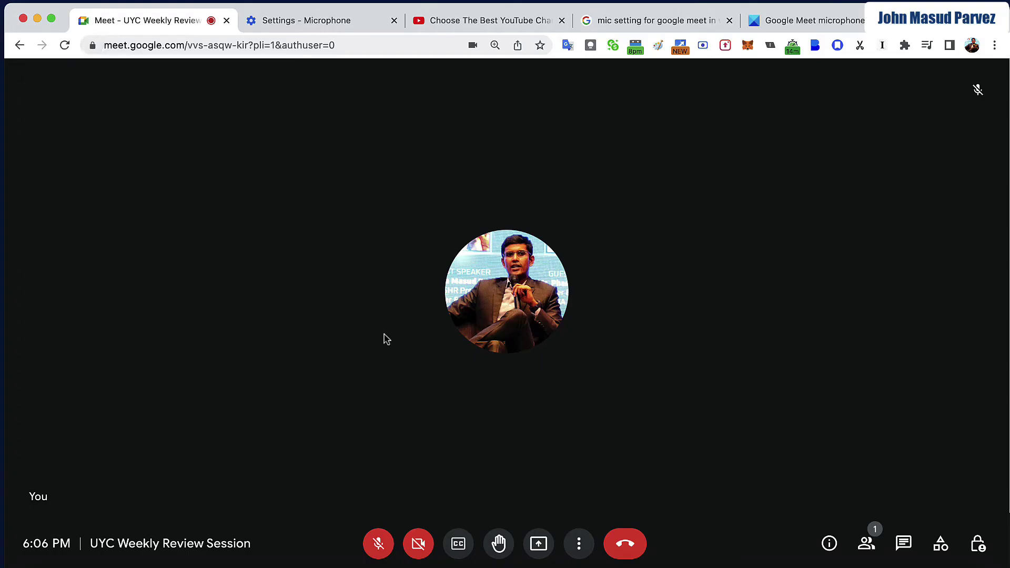
pyautogui.click(579, 545)
pyautogui.click(633, 506)
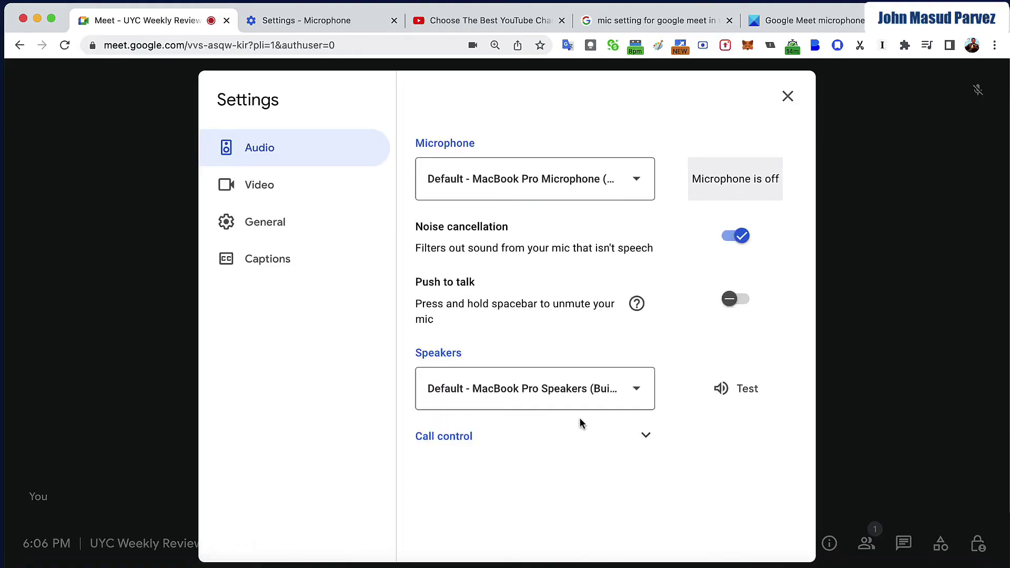
pyautogui.click(263, 152)
# - Keep Default - MacBook Pro Microphone as the microphone and close the settings
pyautogui.click(624, 187)
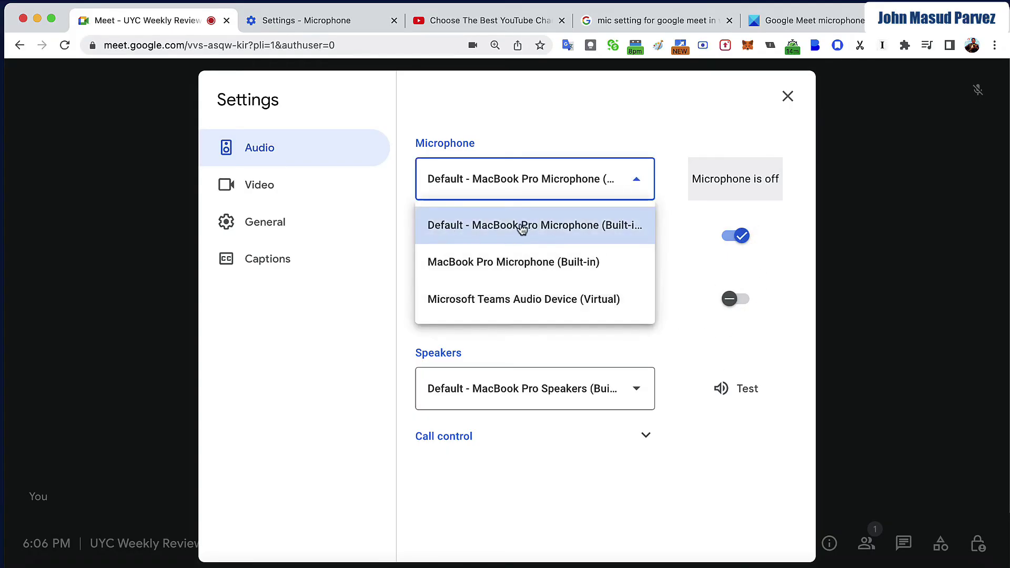
pyautogui.click(559, 231)
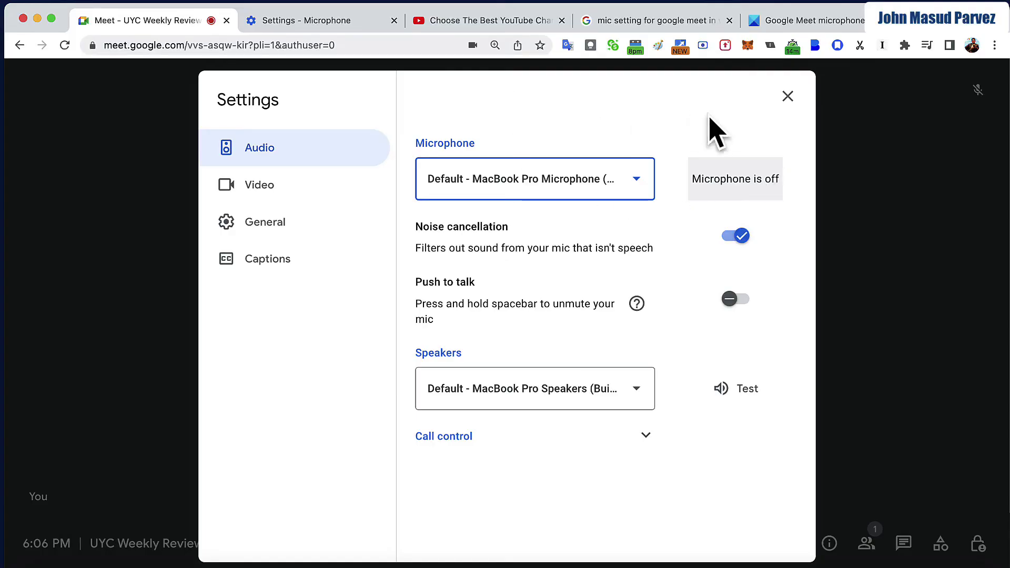
pyautogui.click(788, 97)
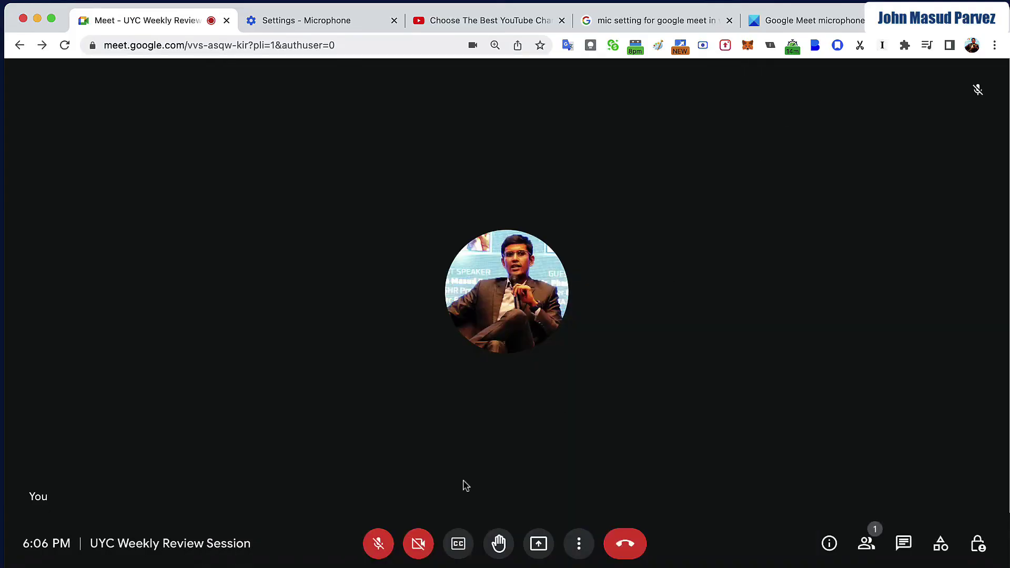
pyautogui.click(379, 546)
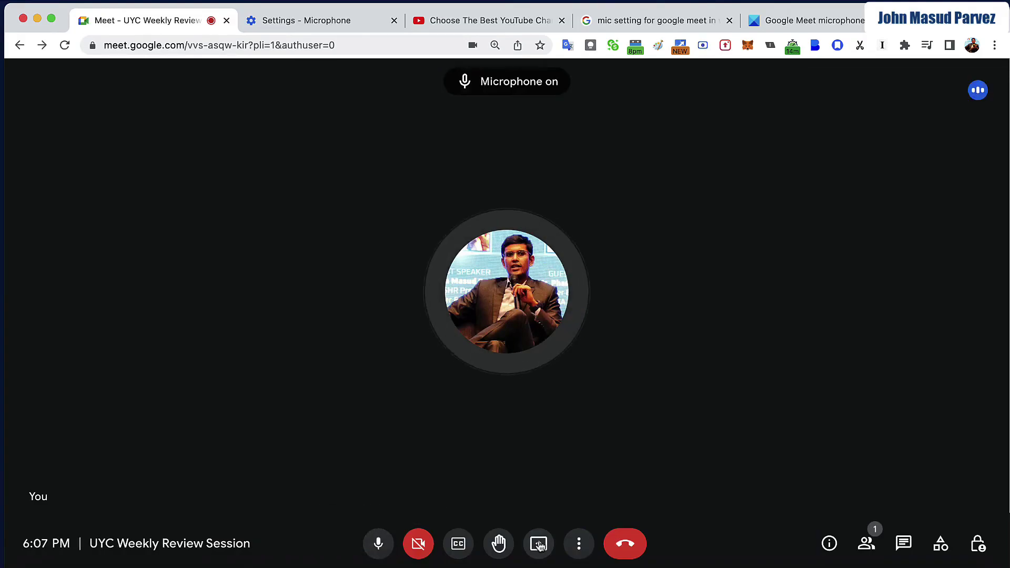
pyautogui.click(578, 543)
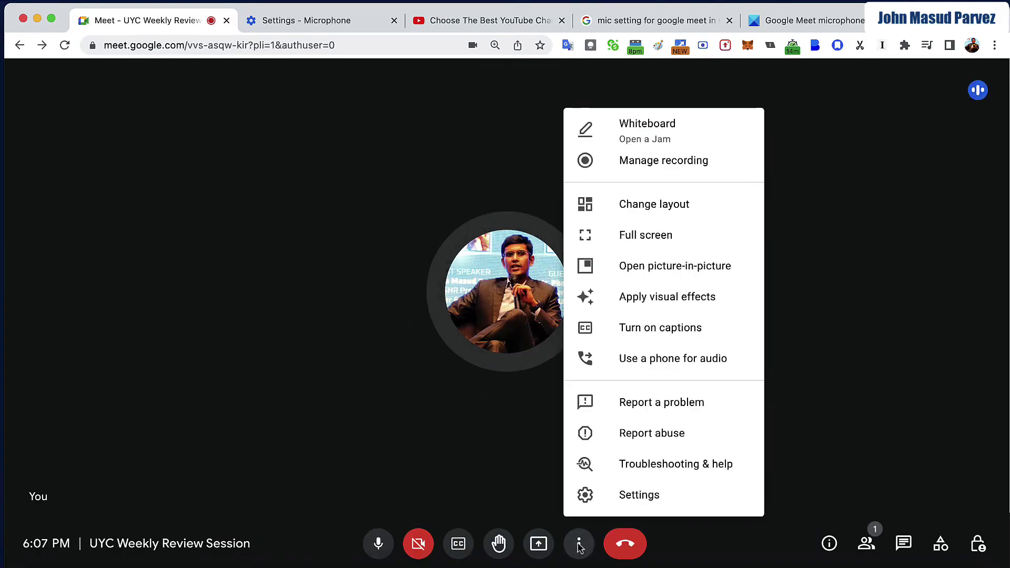
pyautogui.click(639, 504)
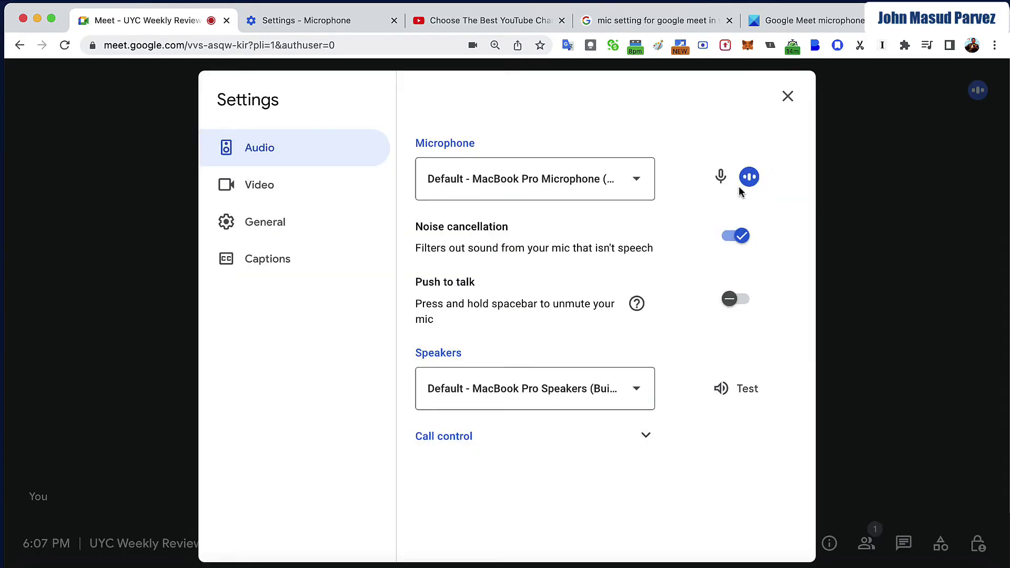
pyautogui.click(788, 97)
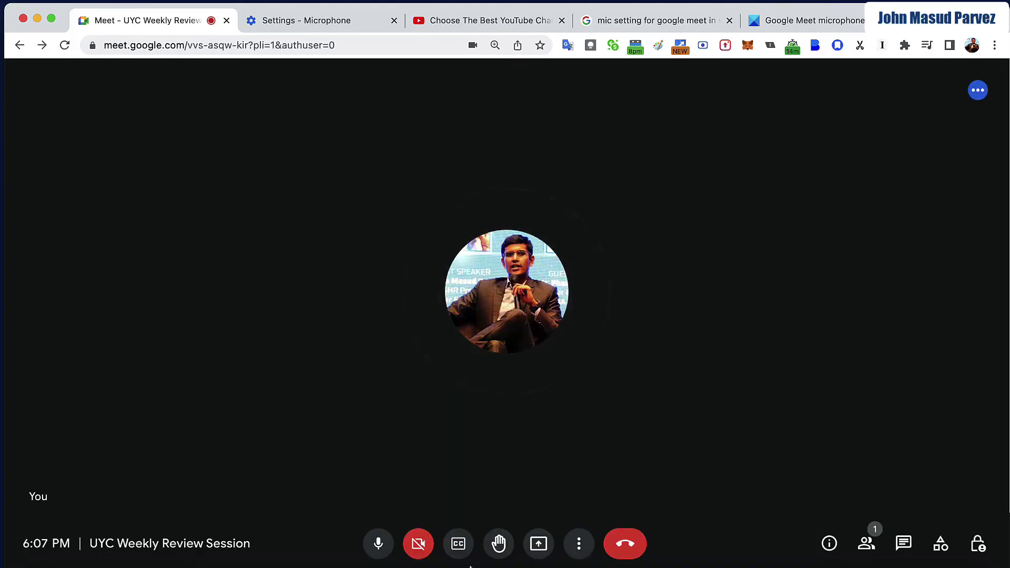
pyautogui.click(380, 542)
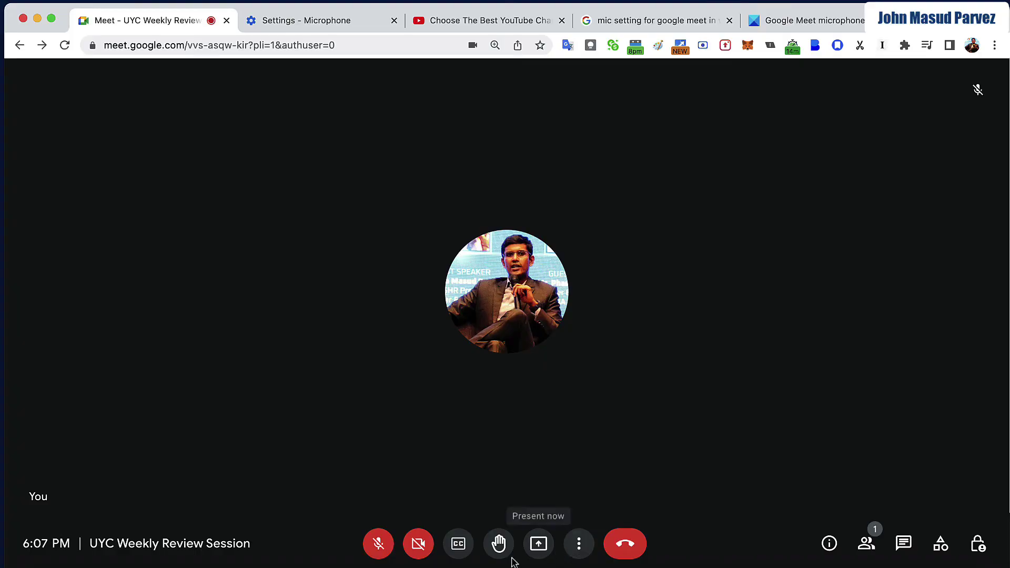
# - Set Meet's camera to FaceTime HD Camera and turn on Adjust video lighting
pyautogui.click(578, 547)
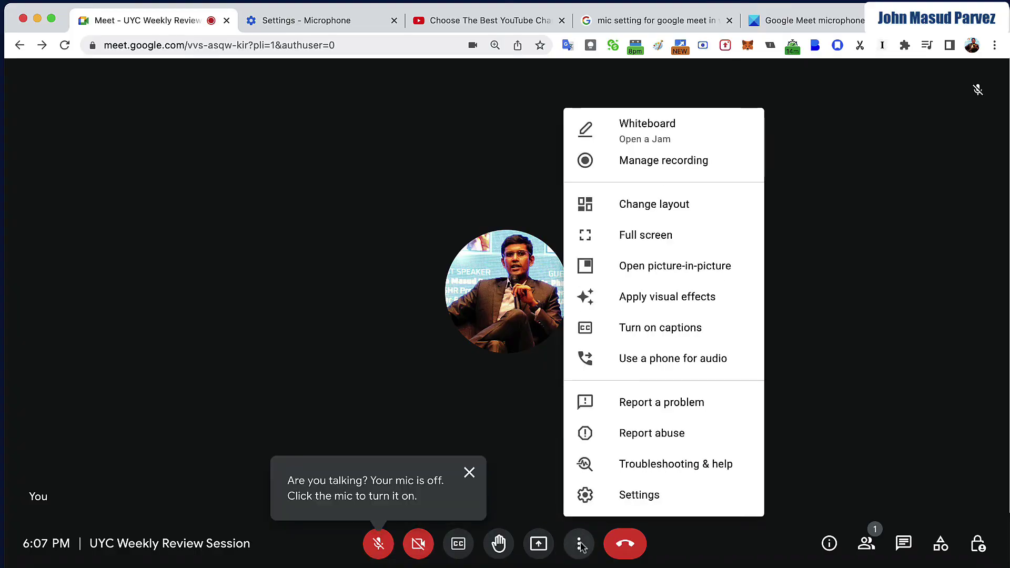
pyautogui.click(621, 491)
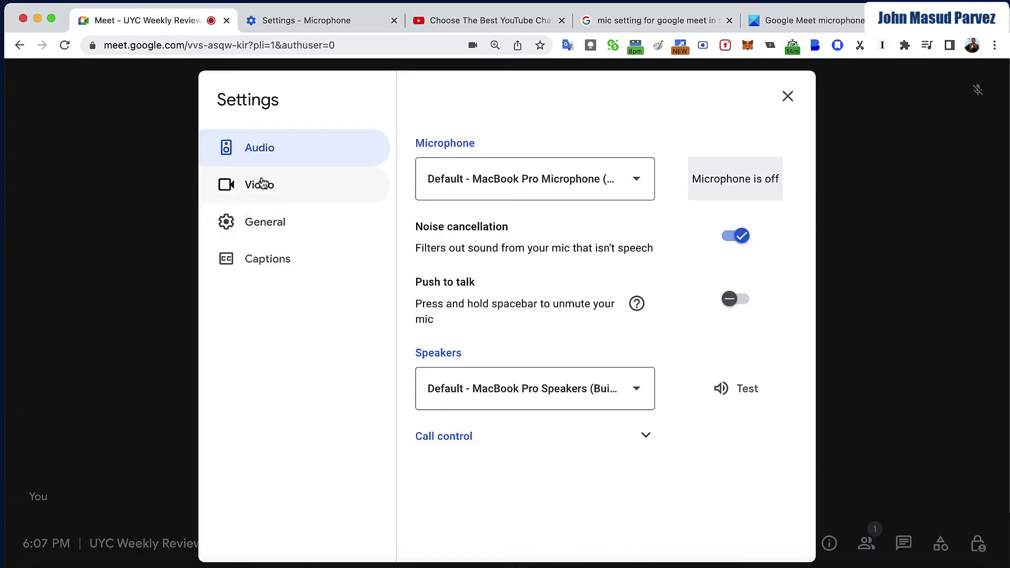
pyautogui.click(259, 185)
pyautogui.click(572, 181)
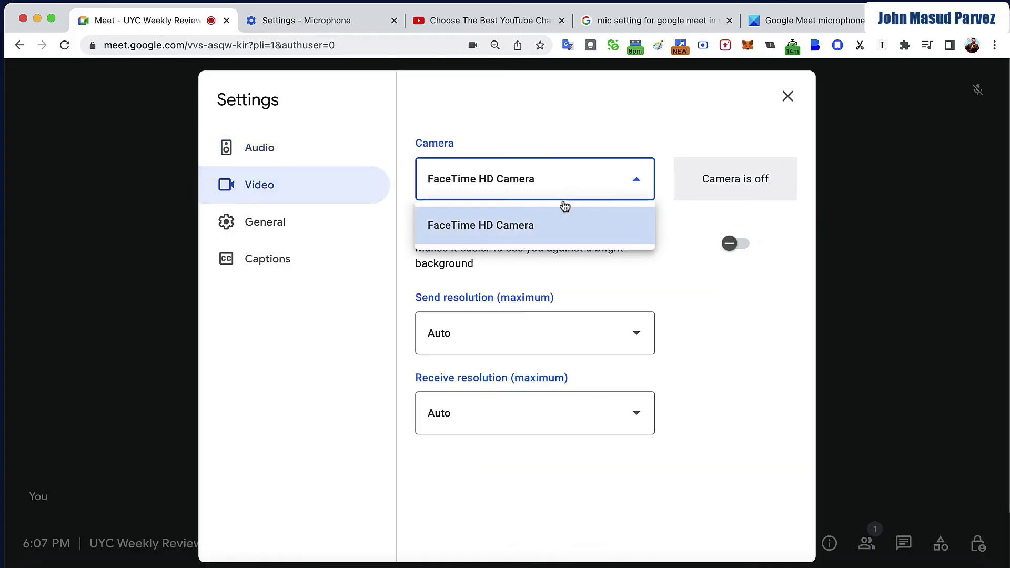
pyautogui.click(515, 231)
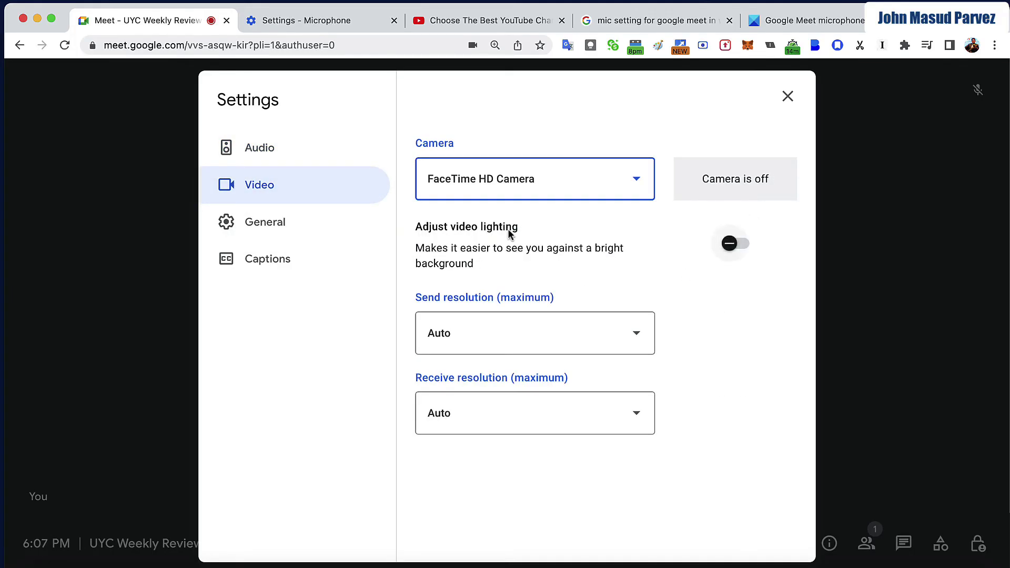
pyautogui.click(735, 243)
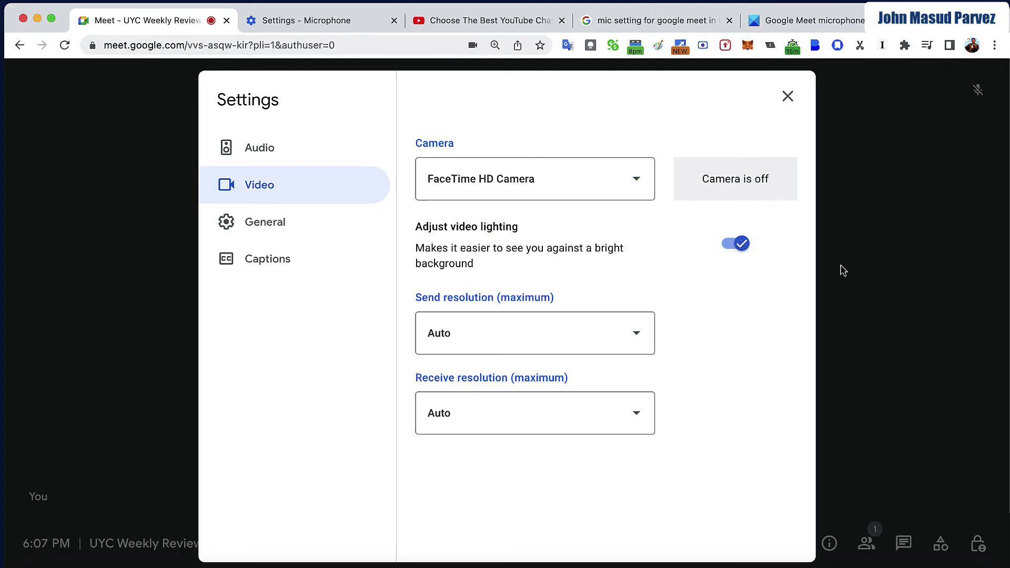
pyautogui.click(785, 103)
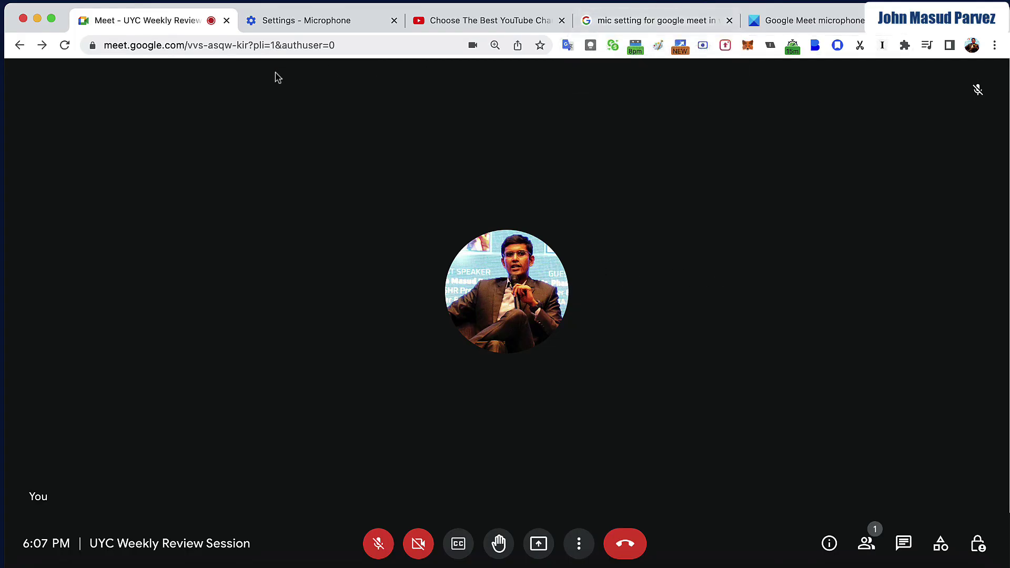
pyautogui.click(92, 45)
pyautogui.click(448, 189)
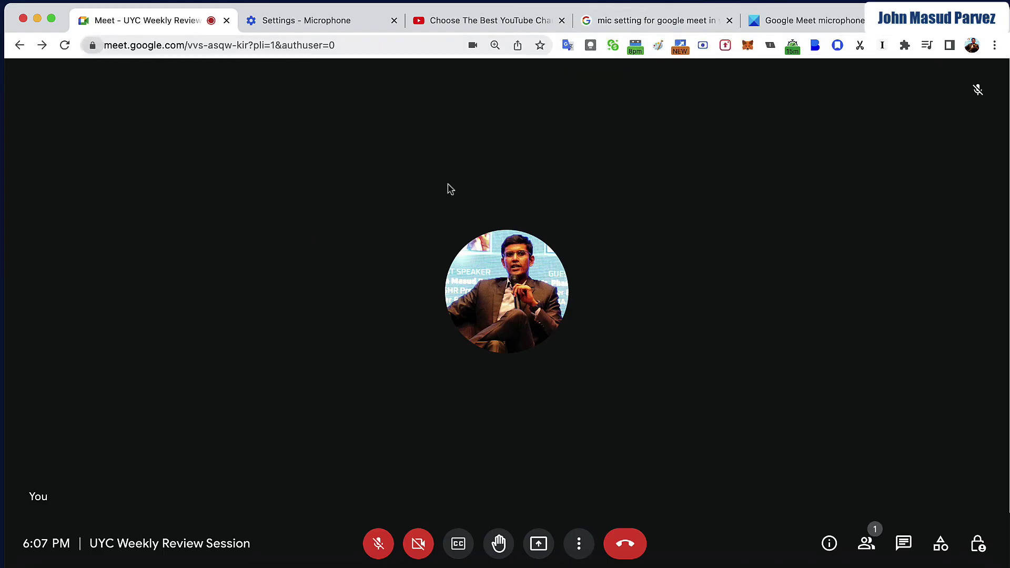